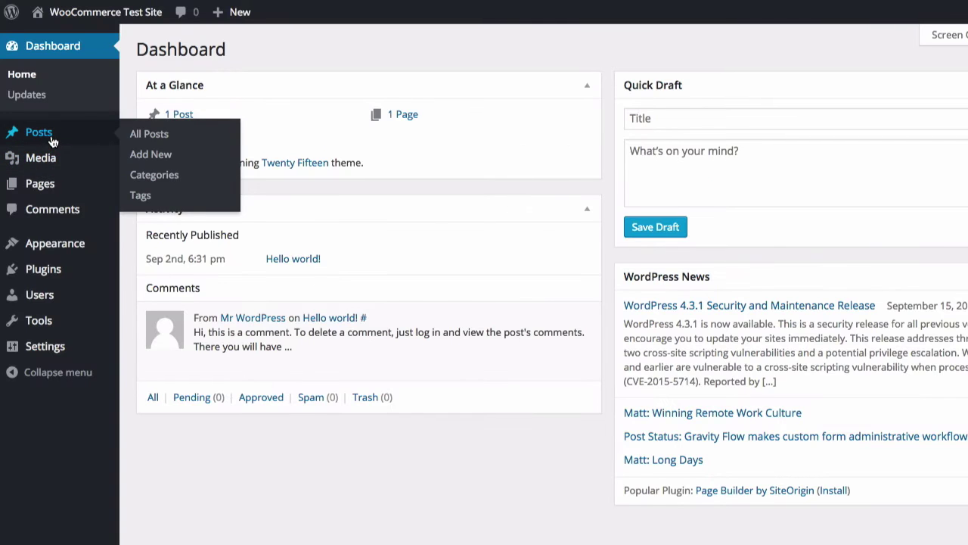
Step: Review the existing posts, then view the Pages list, where Sample Page is the only page
left_click(53, 140)
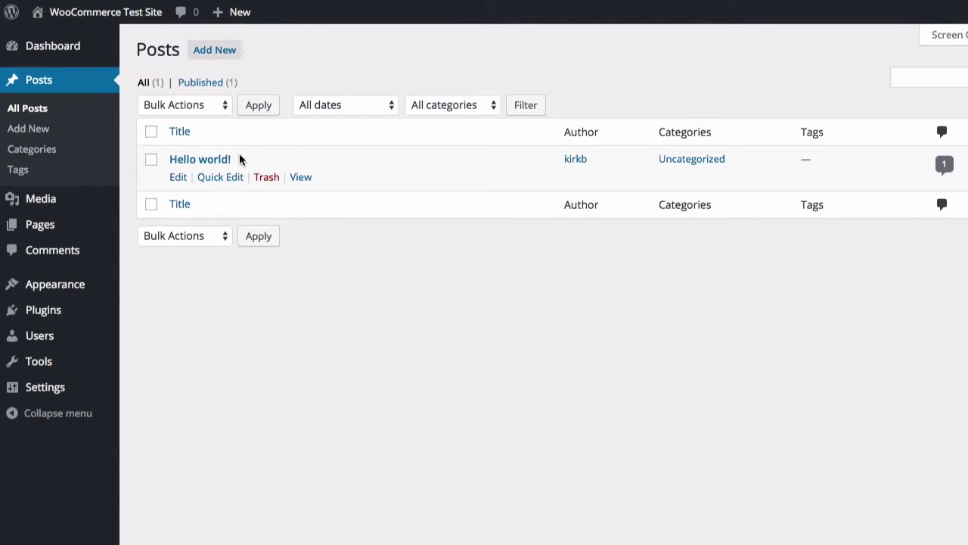
mouse_move(58, 228)
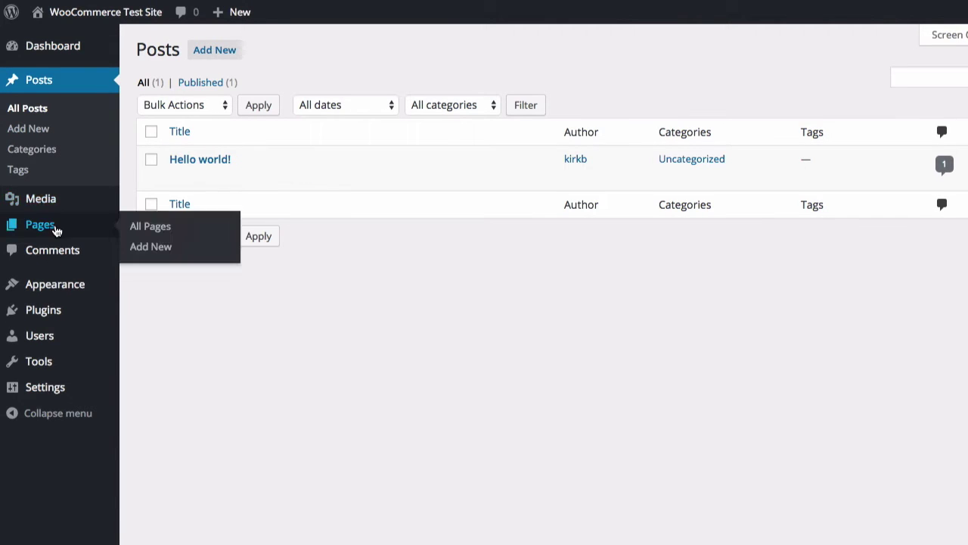
left_click(152, 226)
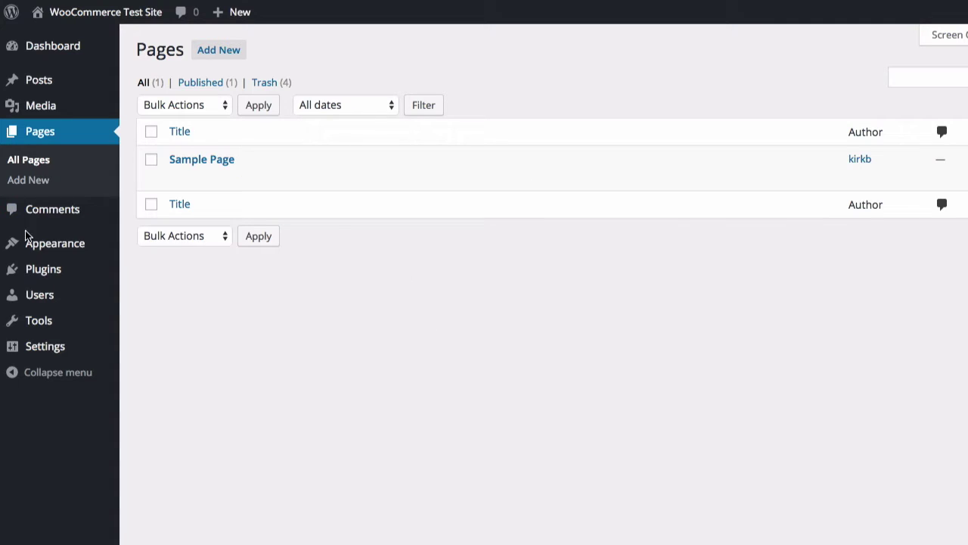
mouse_move(47, 267)
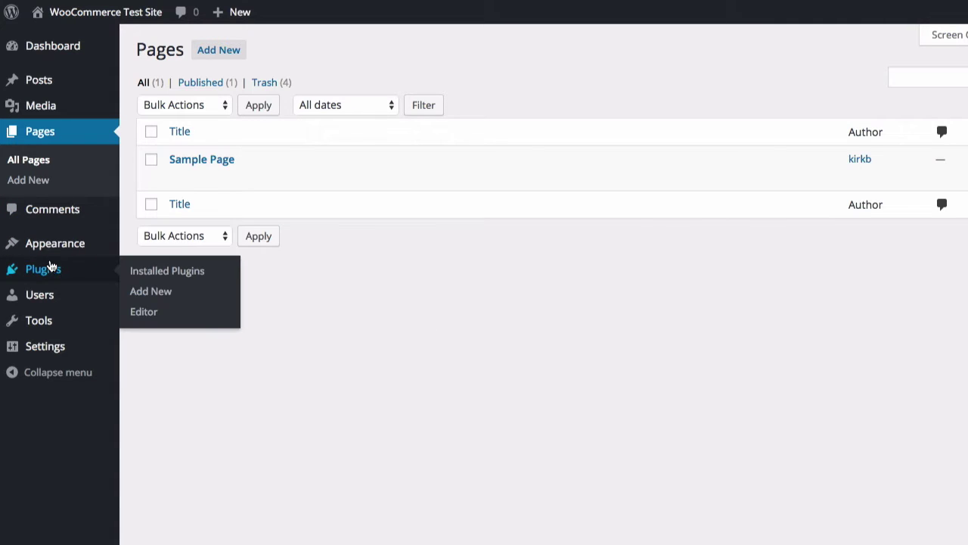
Step: From Installed Plugins, go to Add New and search the plugin directory for 'WooCommerce'
left_click(170, 273)
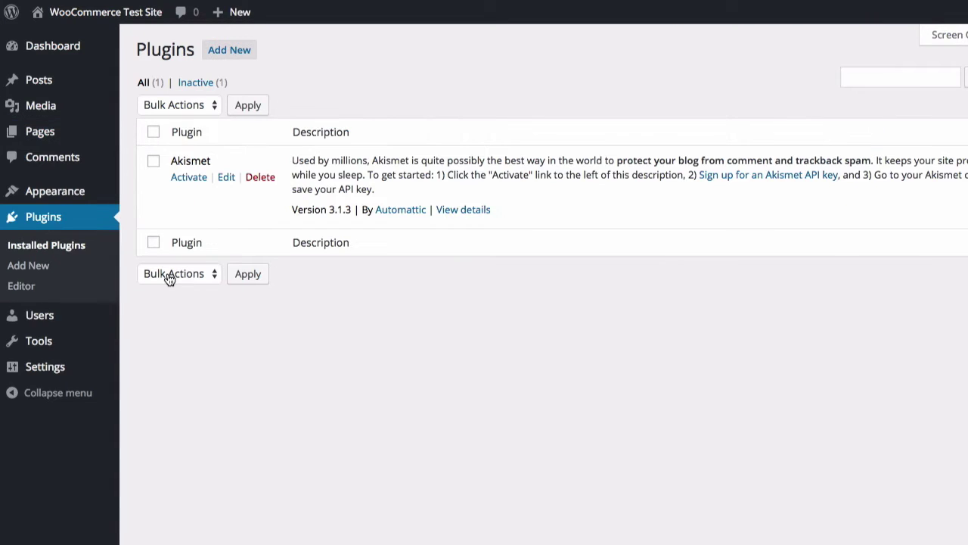
left_click(36, 273)
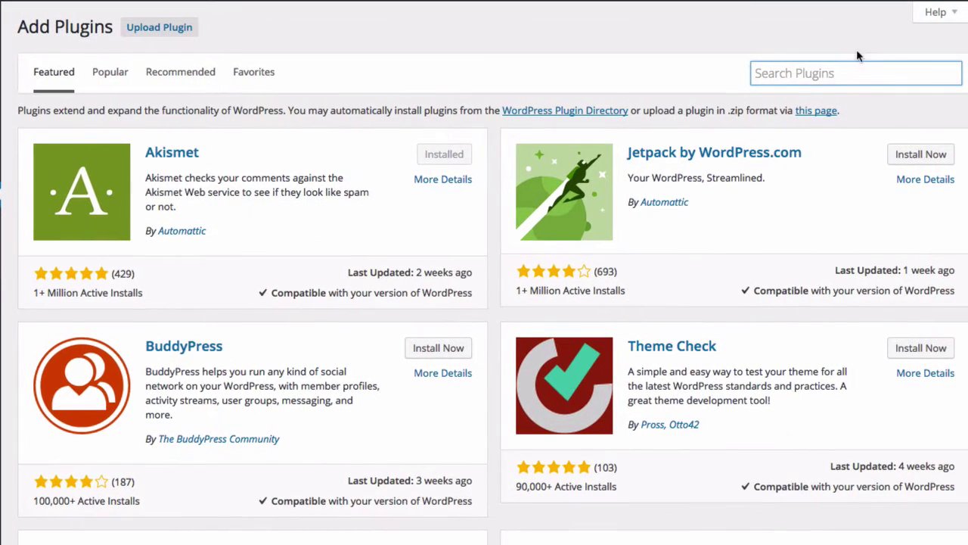
left_click(832, 71)
type("WooCommerce")
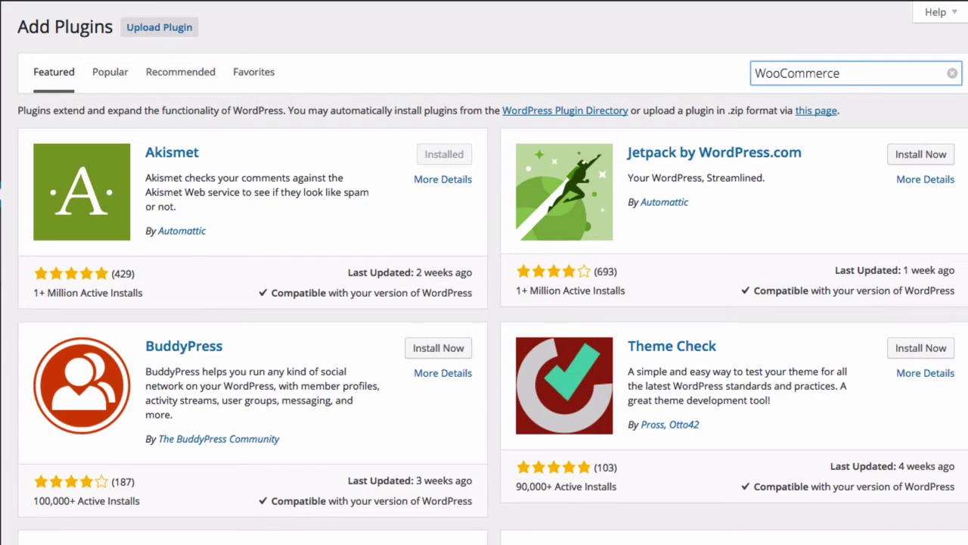
key("Return")
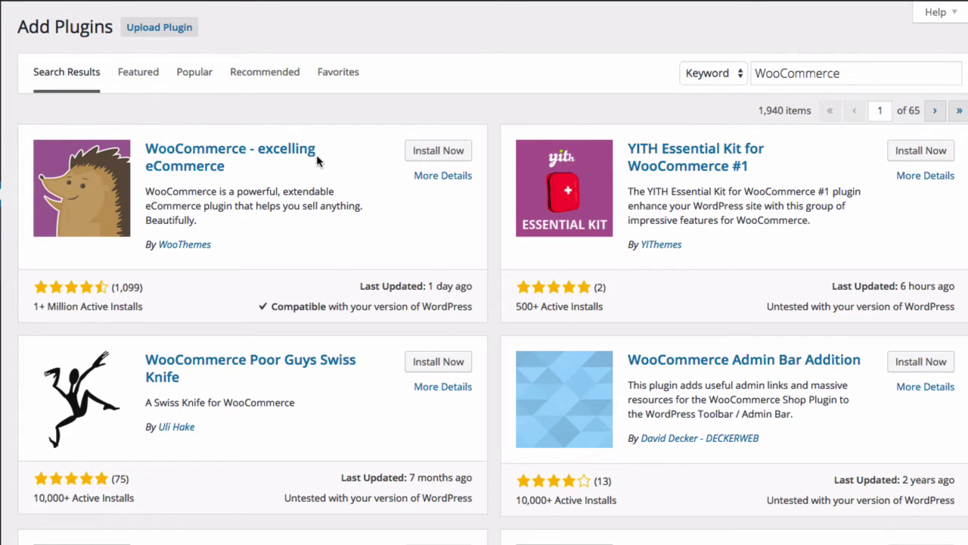
Step: Install the WooCommerce plugin and activate it
left_click(437, 153)
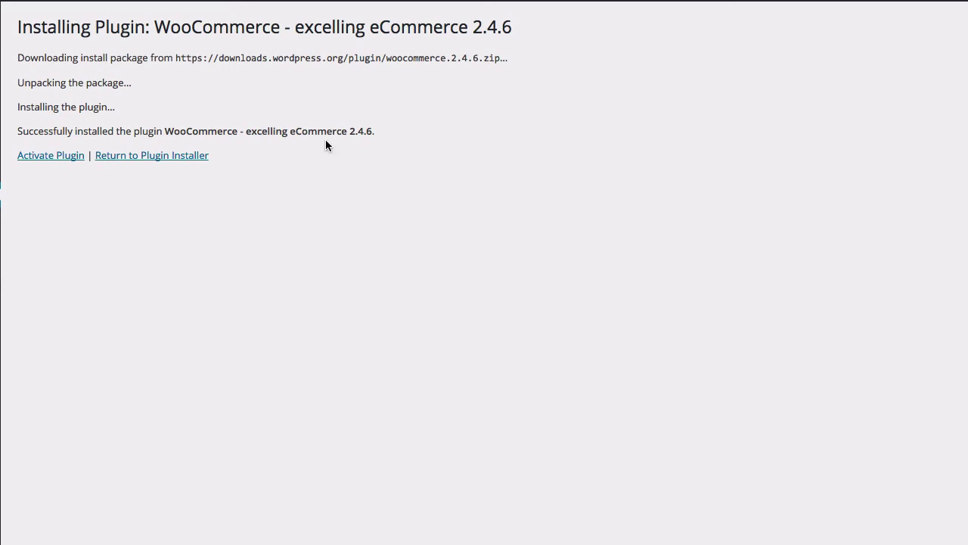
left_click(53, 158)
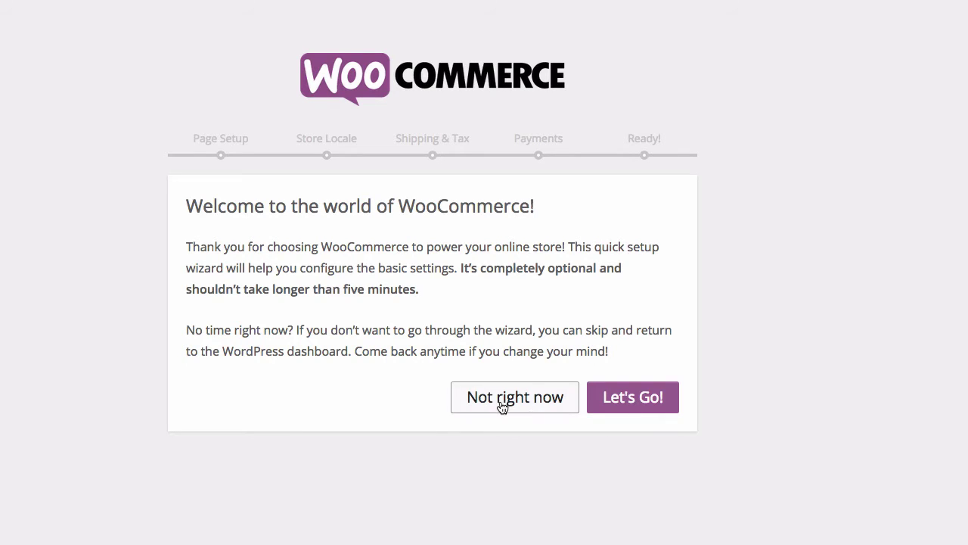
Step: Start the wizard and accept the default Shop, Cart, Checkout and My Account pages
left_click(622, 409)
scroll(784, 378, "down", 1)
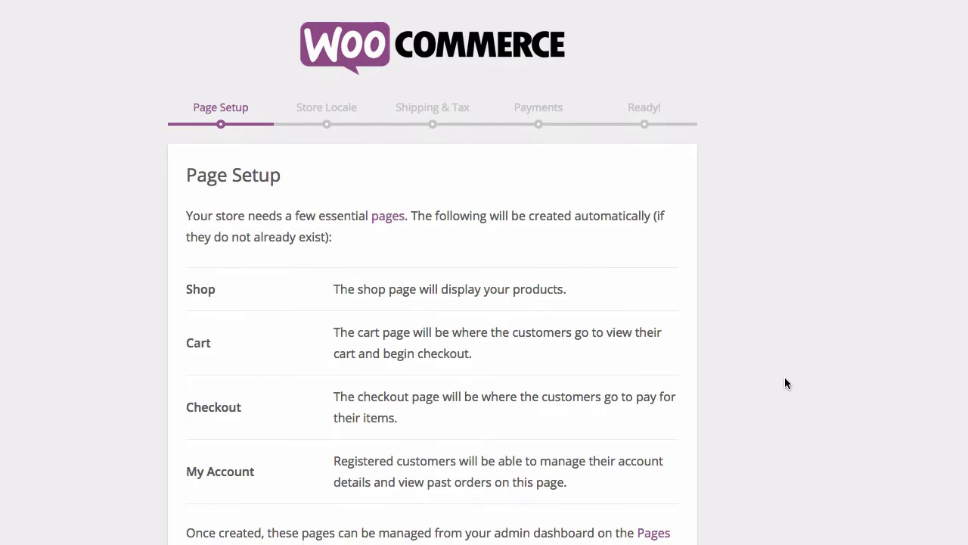
scroll(784, 377, "down", 1)
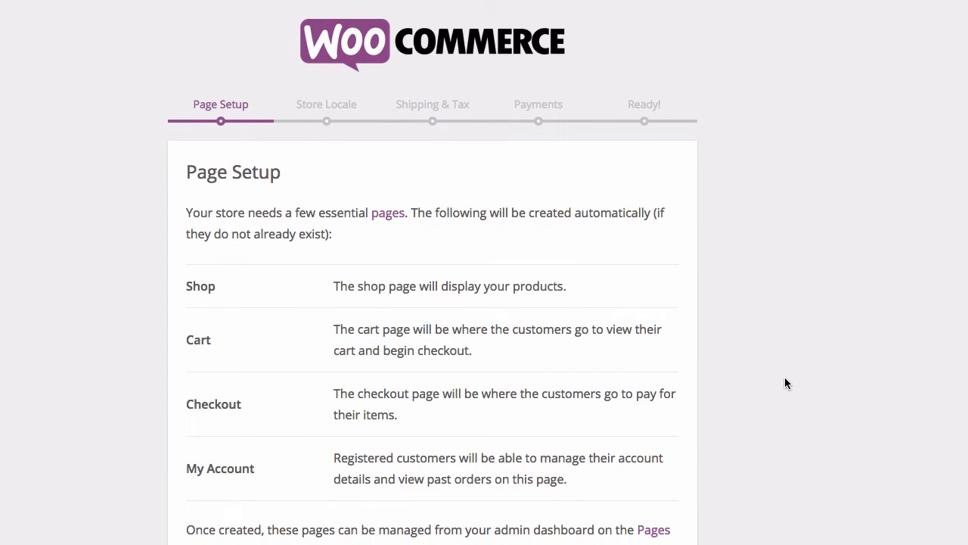
scroll(784, 377, "up", 1)
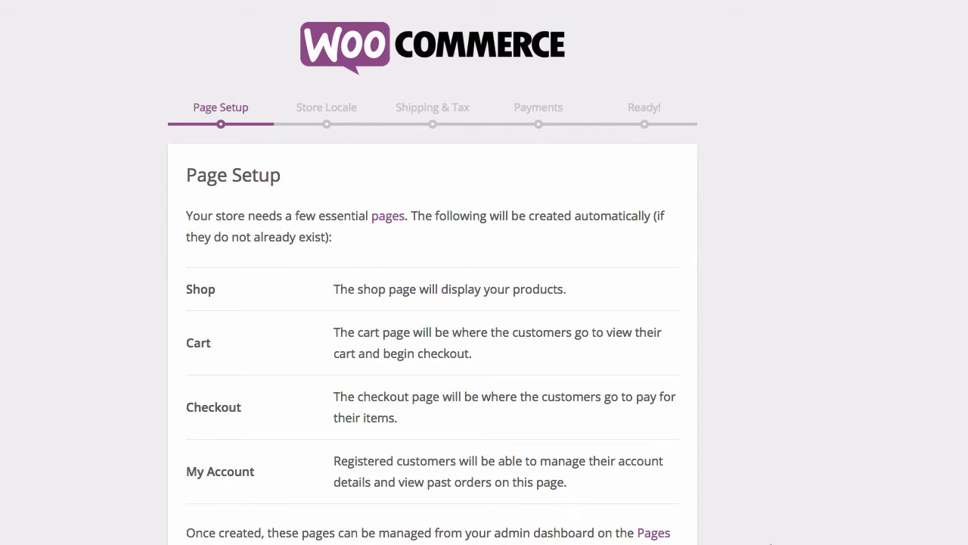
scroll(648, 525, "down", 3)
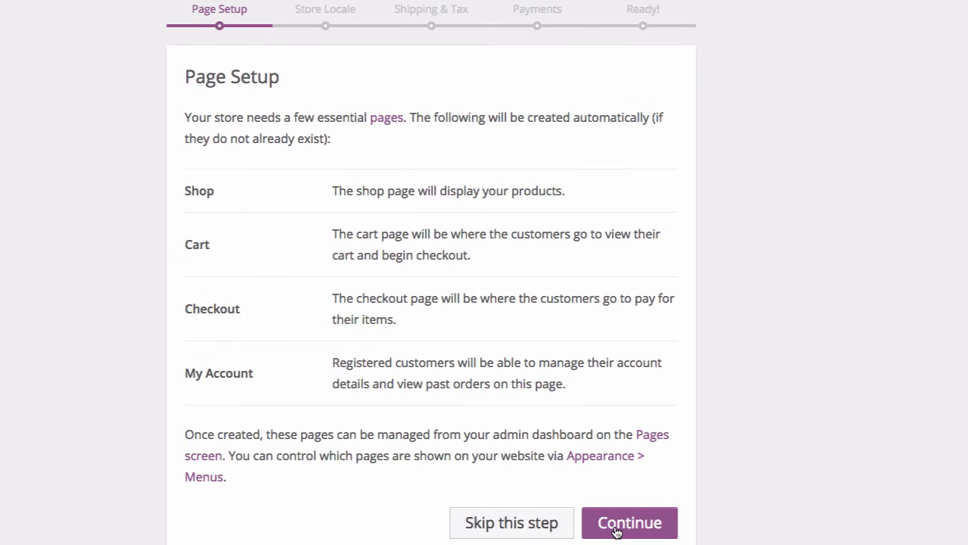
left_click(616, 532)
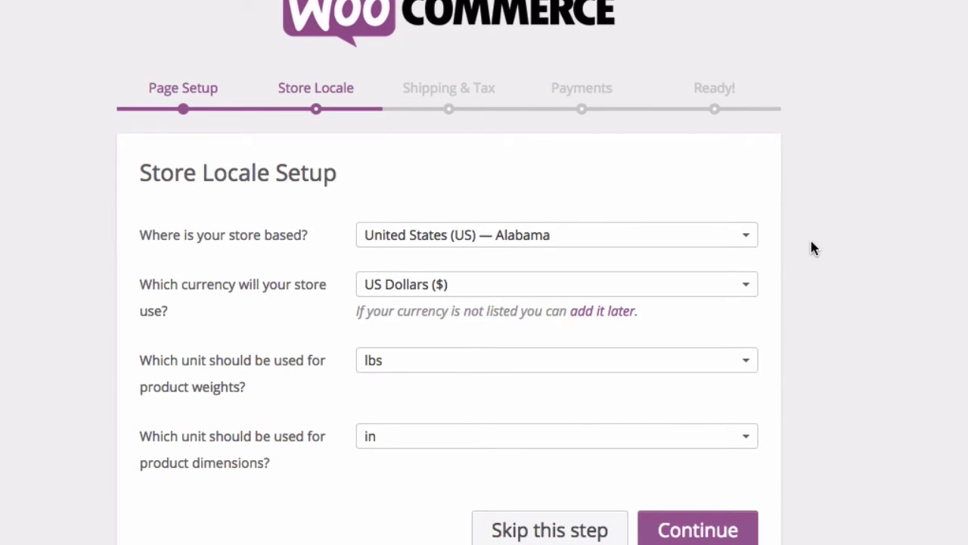
Step: Set the store location to United States (US) — California, keep lbs, and continue
left_click(740, 240)
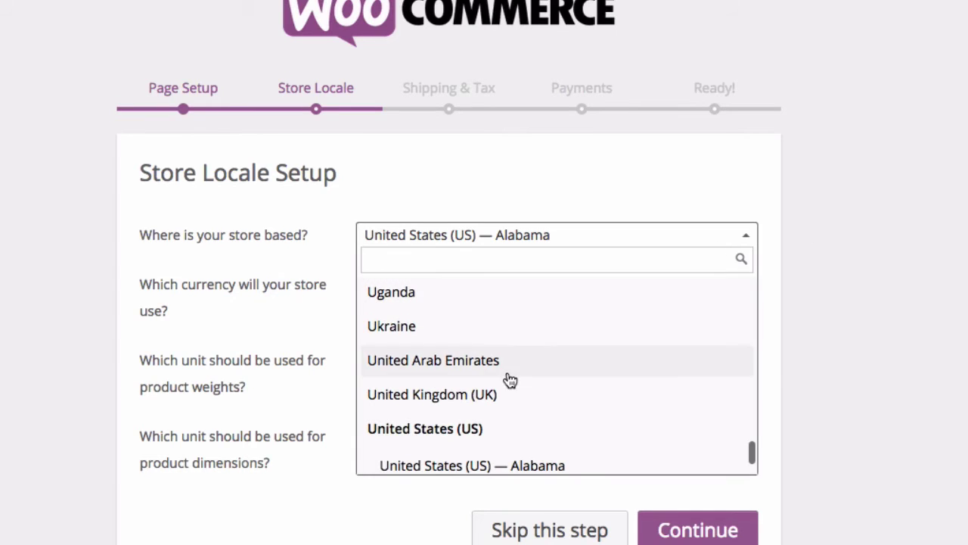
scroll(618, 385, "down", 2)
scroll(619, 386, "down", 3)
scroll(620, 385, "up", 4)
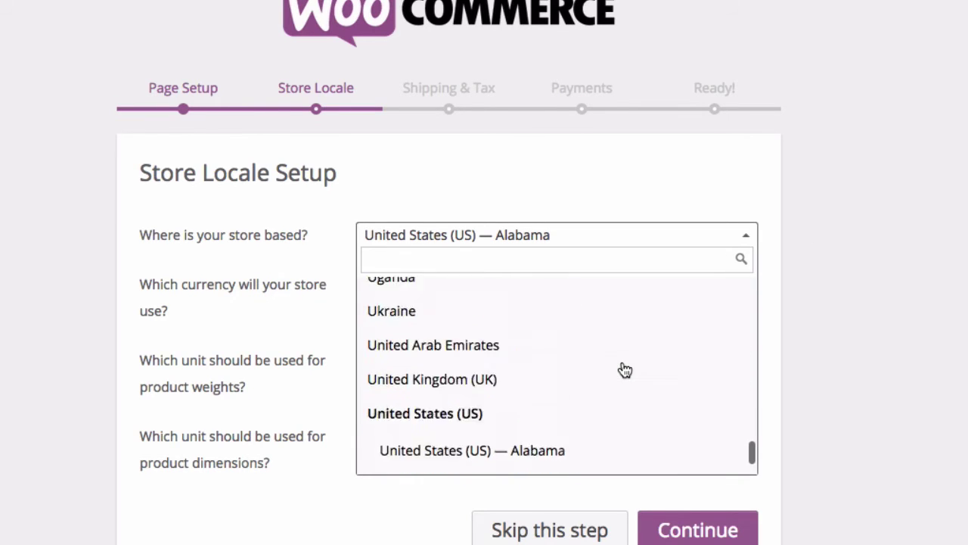
scroll(625, 369, "down", 4)
scroll(624, 369, "down", 1)
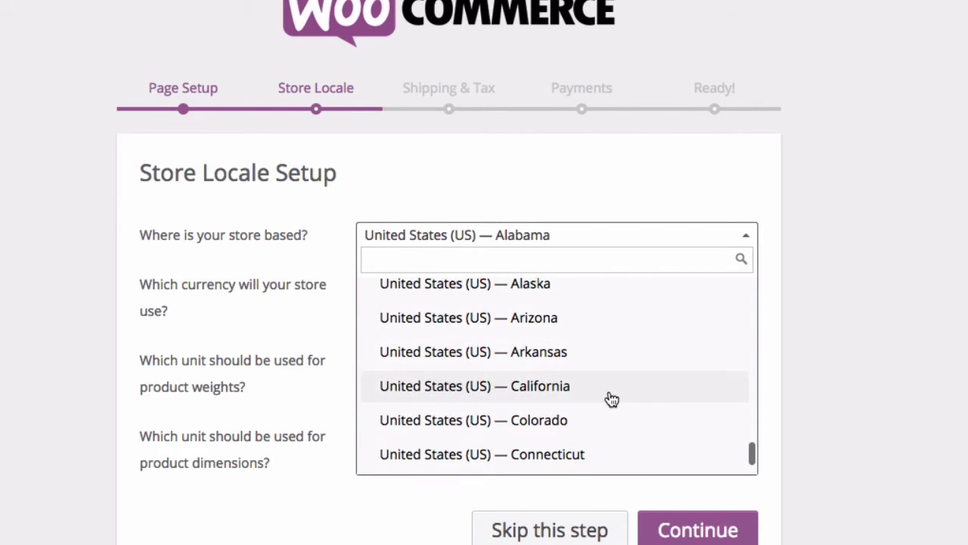
left_click(585, 383)
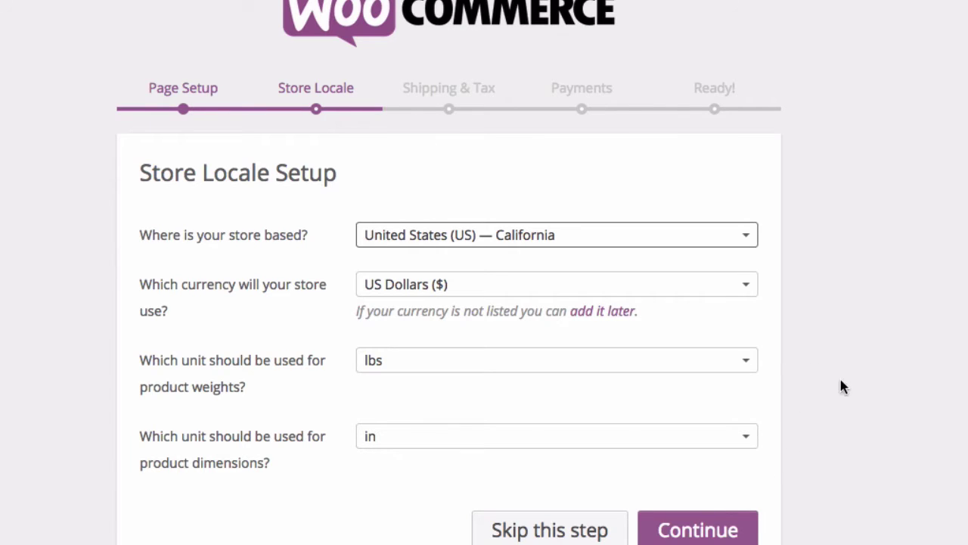
left_click(756, 366)
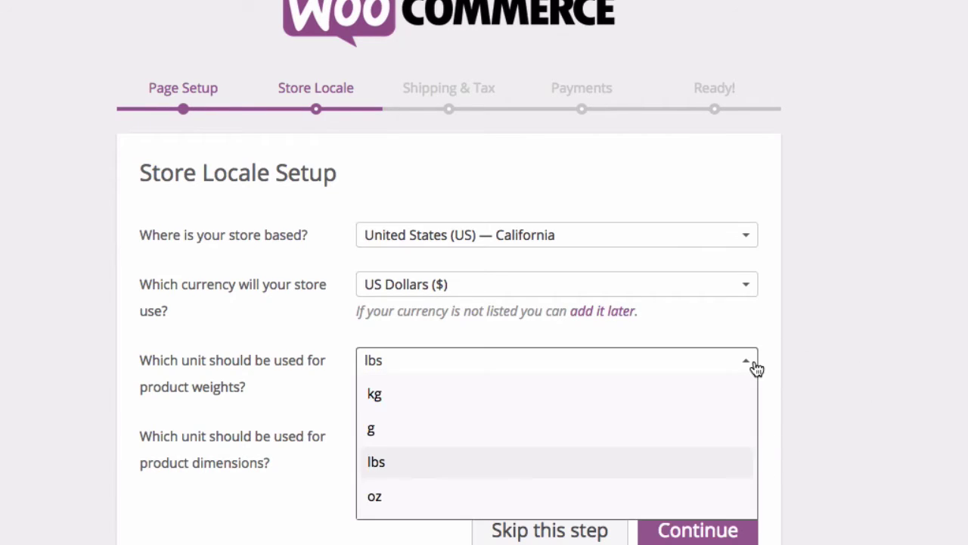
left_click(659, 460)
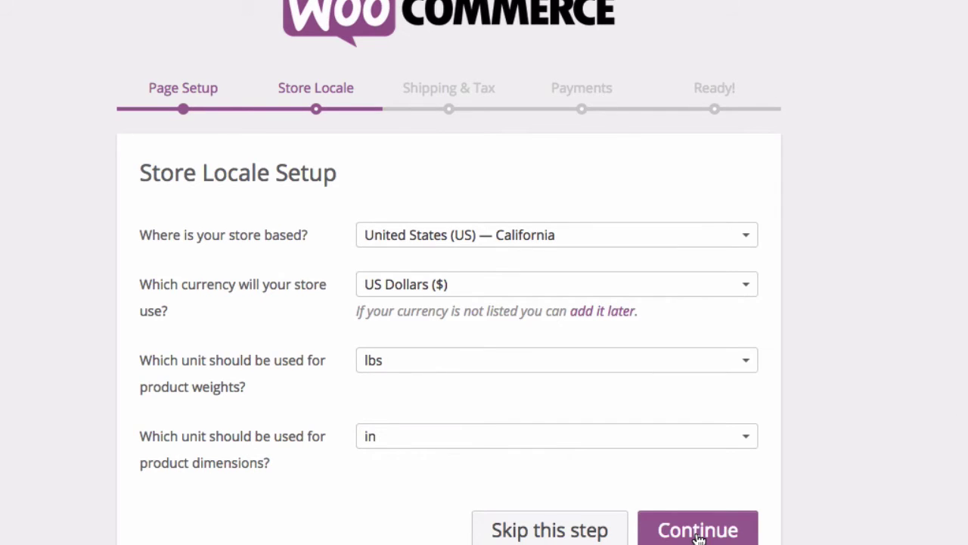
left_click(724, 531)
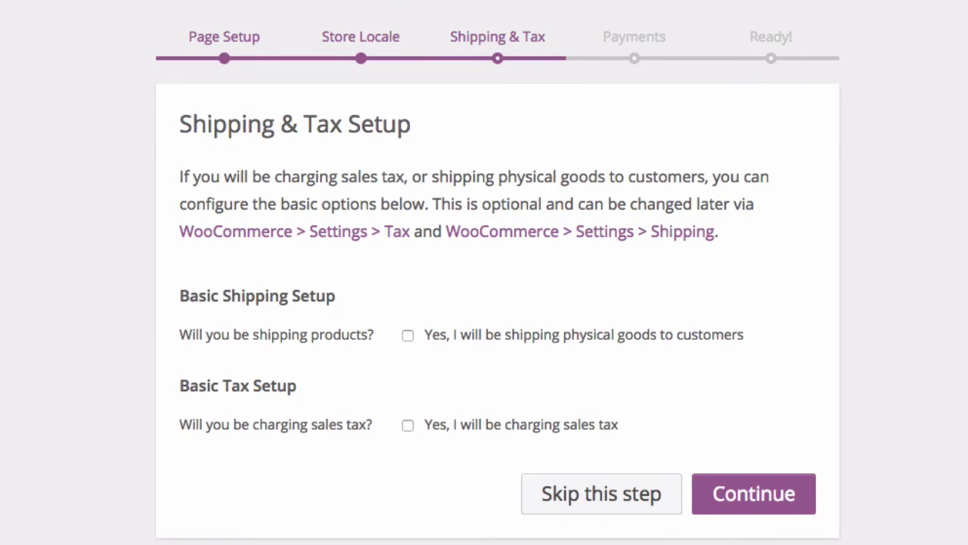
Step: Enable shipping and set domestic costs to $5 per order plus $1 per item
left_click(409, 338)
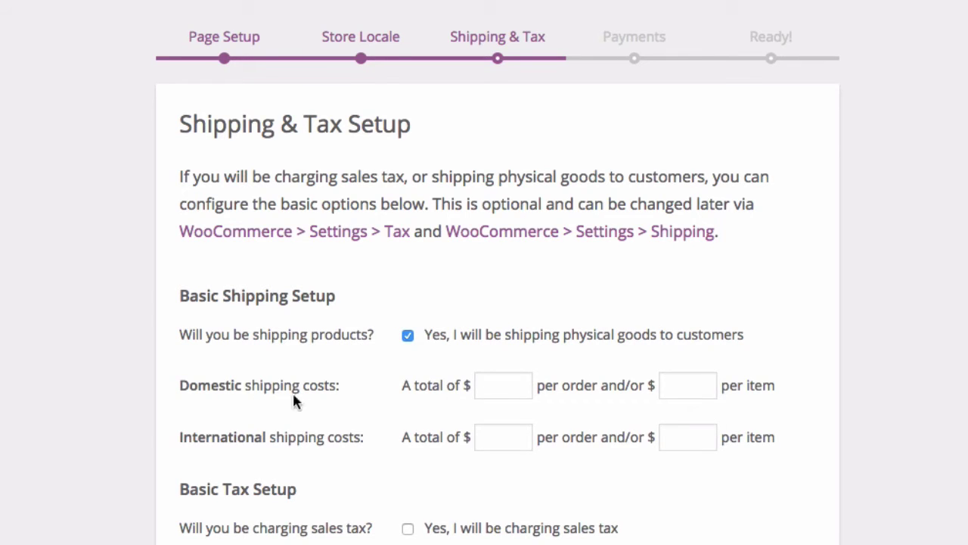
left_click(502, 391)
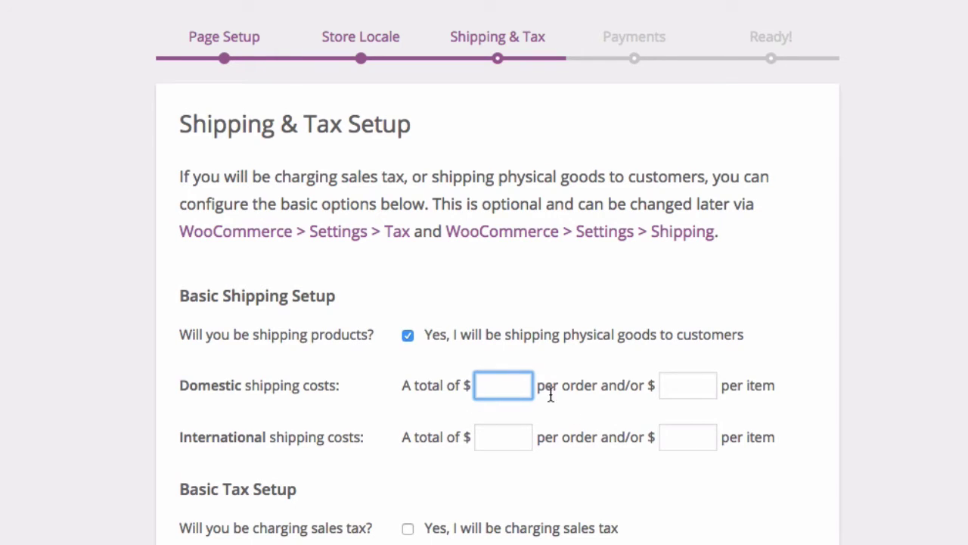
left_click(697, 380)
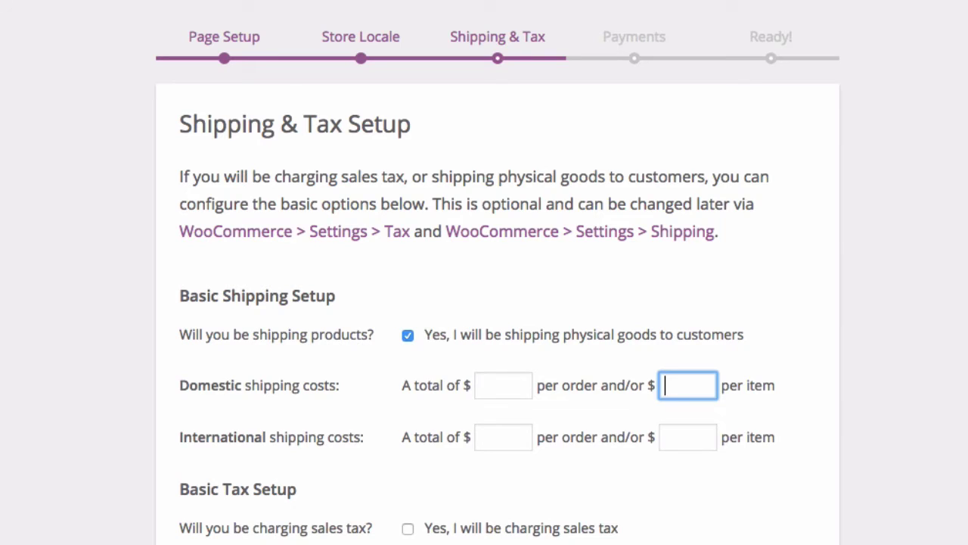
left_click(484, 388)
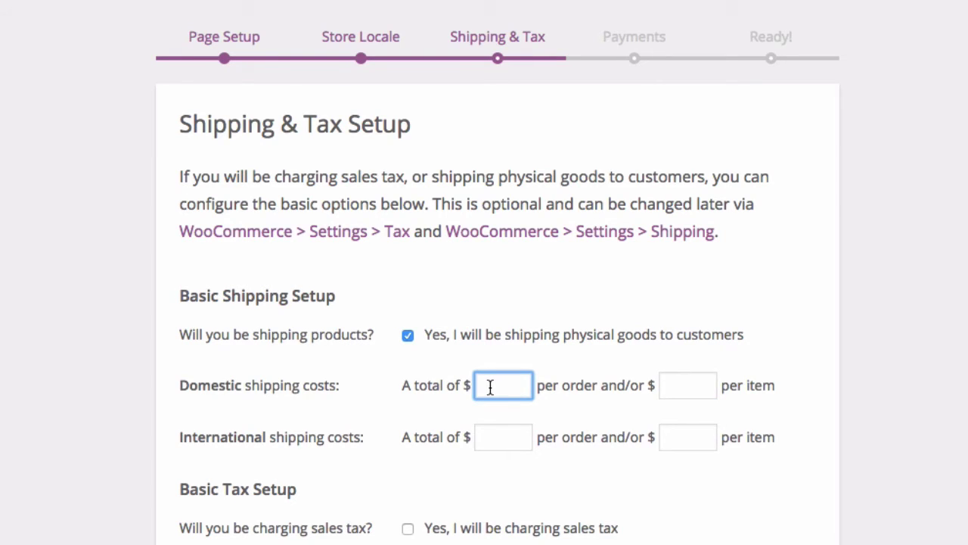
type("5")
left_click(683, 386)
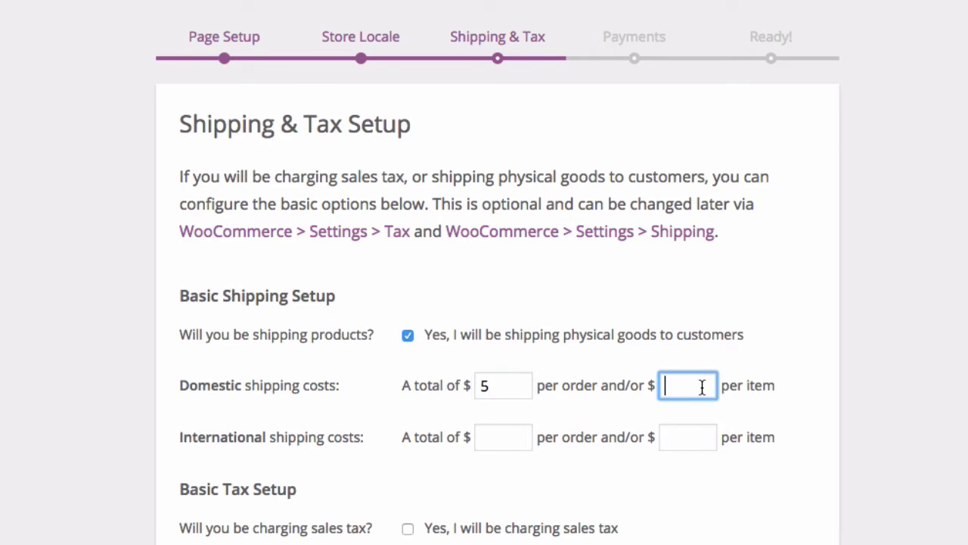
type("1")
Step: Set international shipping to $25 per order plus $5 per item
left_click(513, 437)
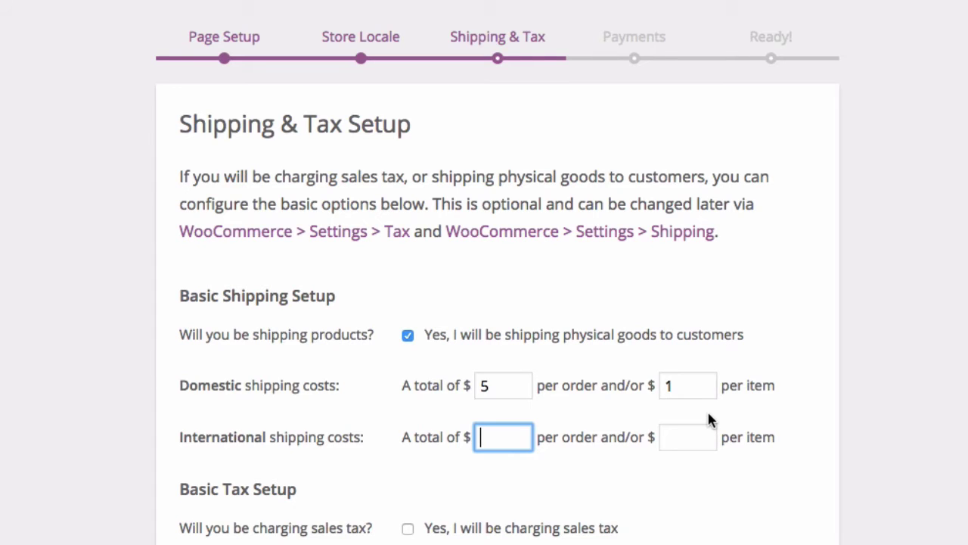
type("25")
left_click(673, 439)
type("5")
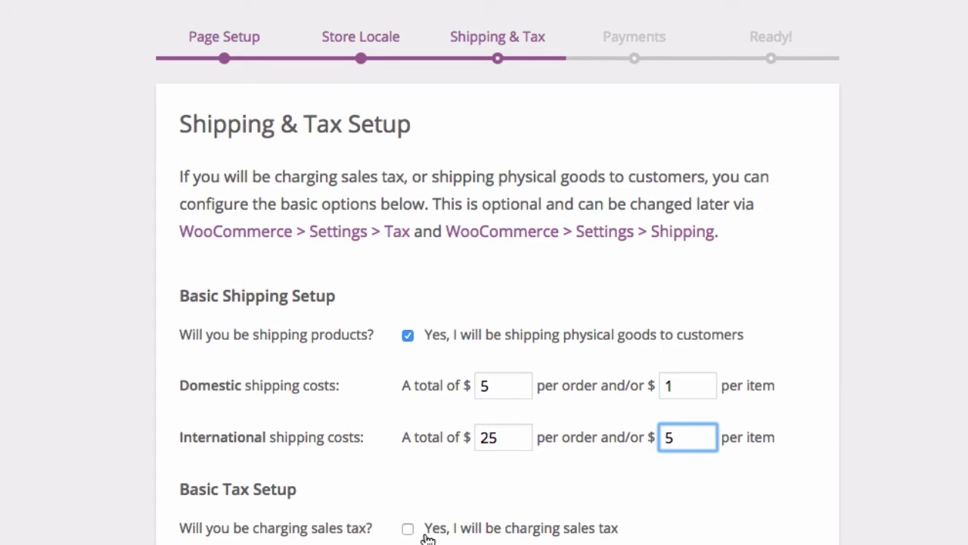
scroll(419, 536, "down", 3)
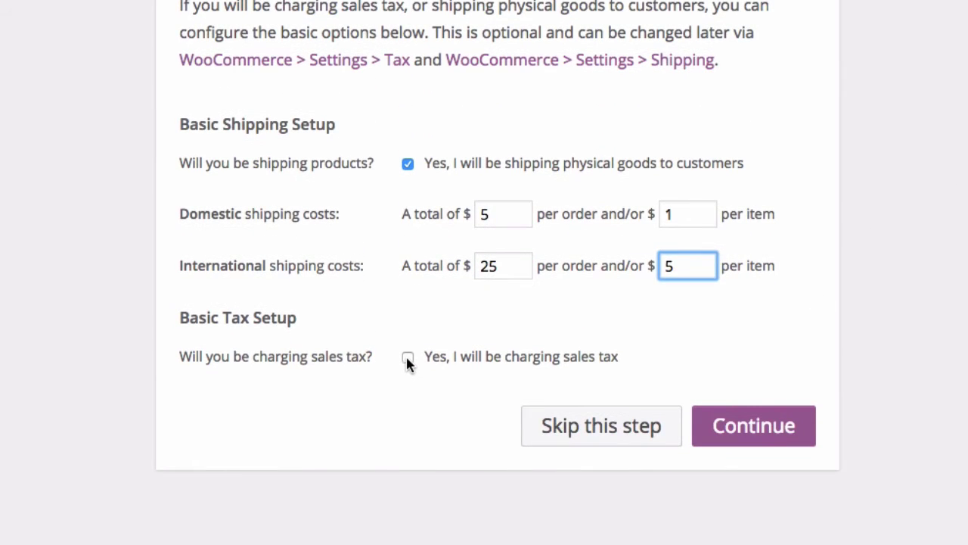
Step: Enable sales tax, import the starter tax rates, and continue to Payments
left_click(407, 357)
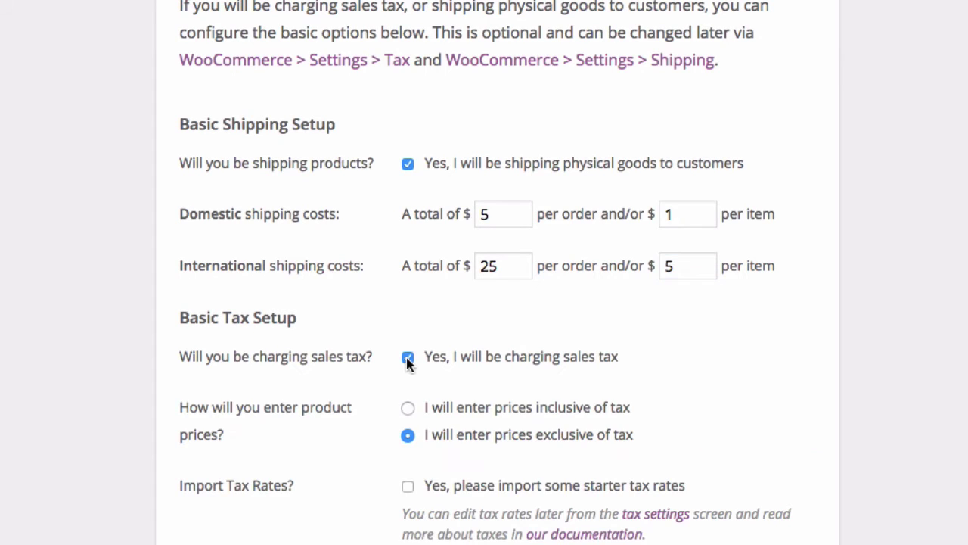
scroll(957, 292, "down", 2)
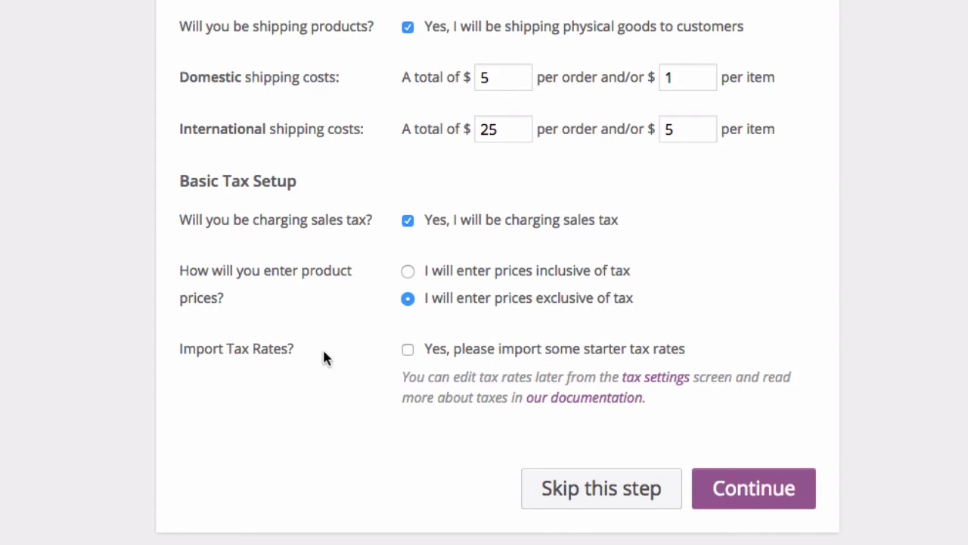
left_click(408, 349)
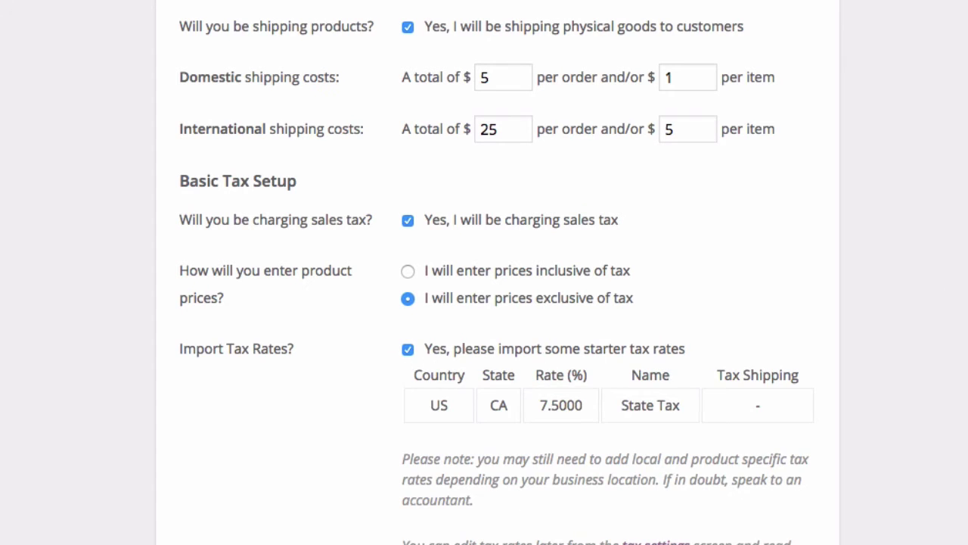
scroll(964, 290, "down", 3)
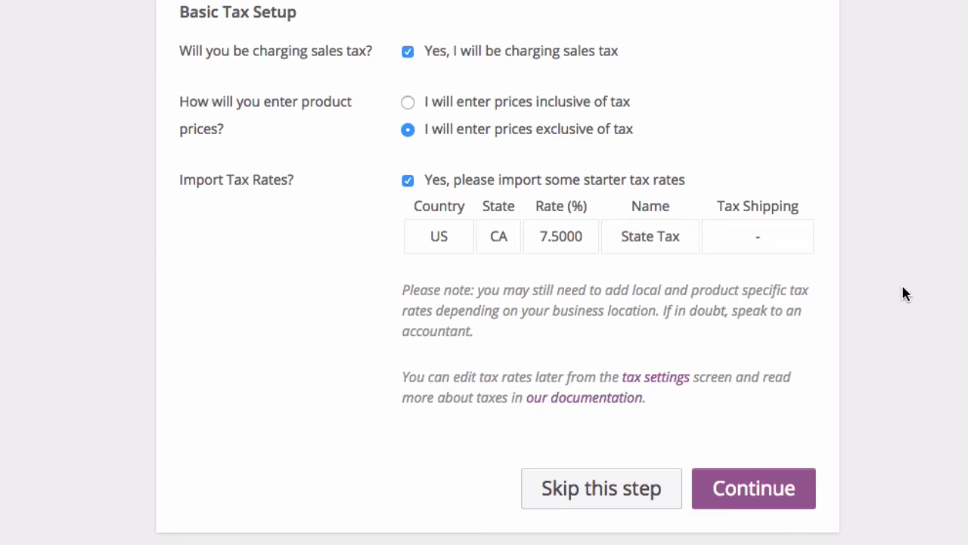
left_click(745, 503)
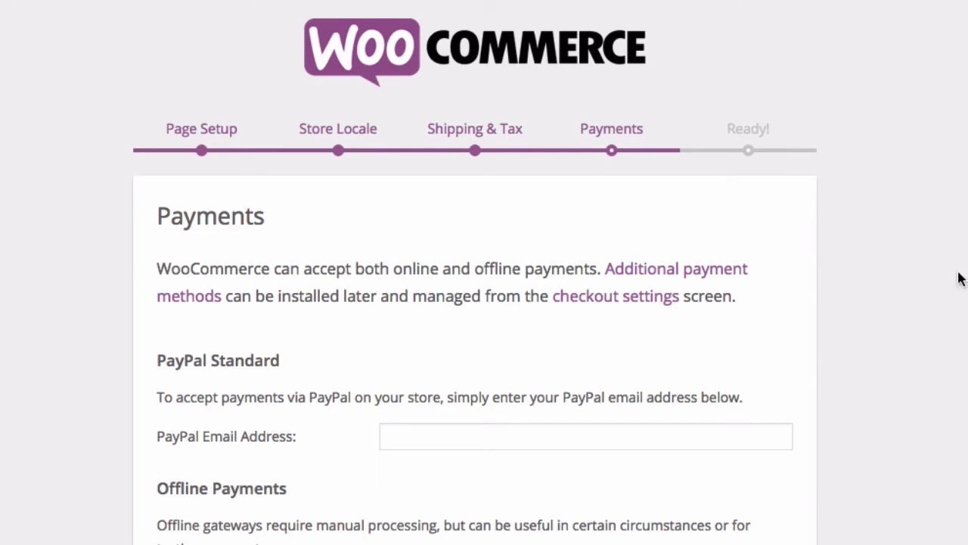
Step: Enter the PayPal email address and continue to reach 'Your Store is Ready!'
left_click(738, 436)
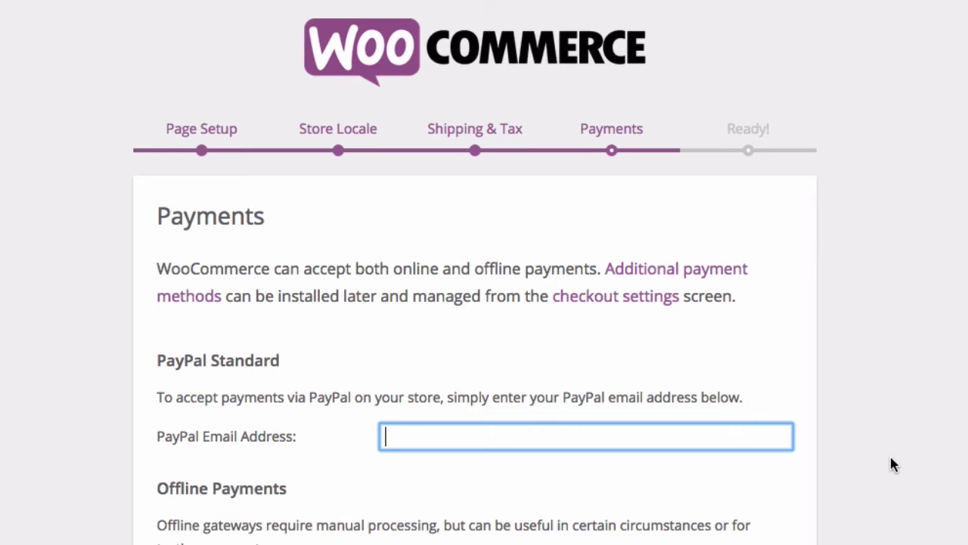
scroll(891, 465, "down", 3)
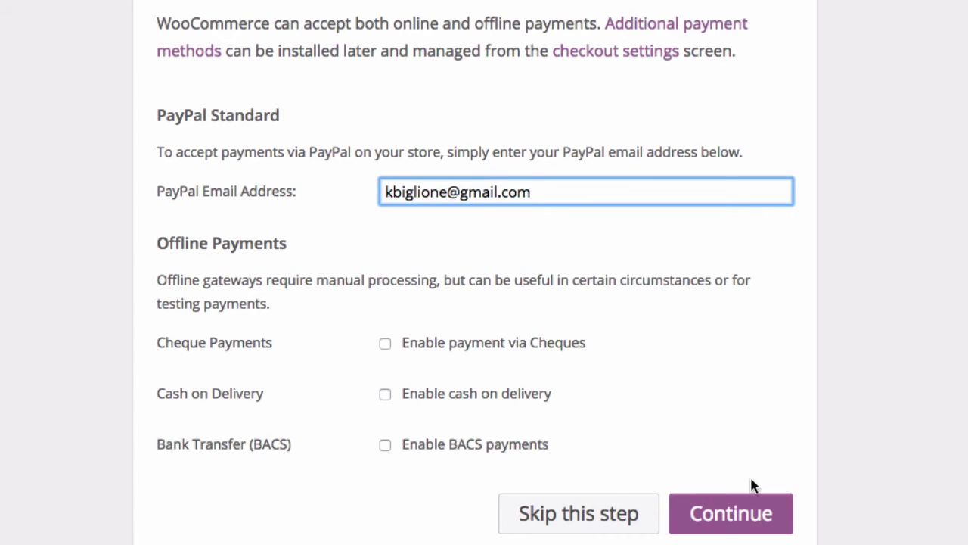
left_click(735, 512)
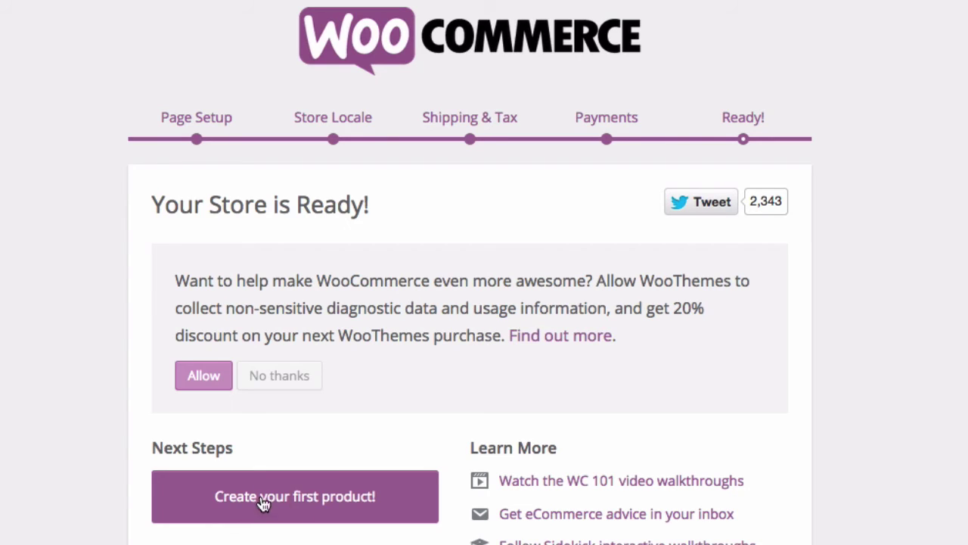
Step: Open 'Create your first product!' and dismiss the Product Name help tip
left_click(317, 502)
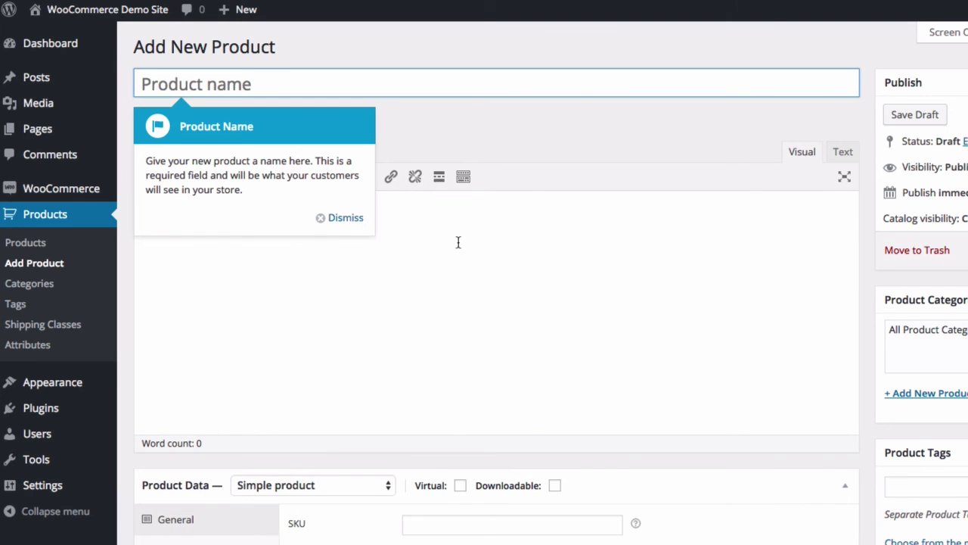
left_click(338, 222)
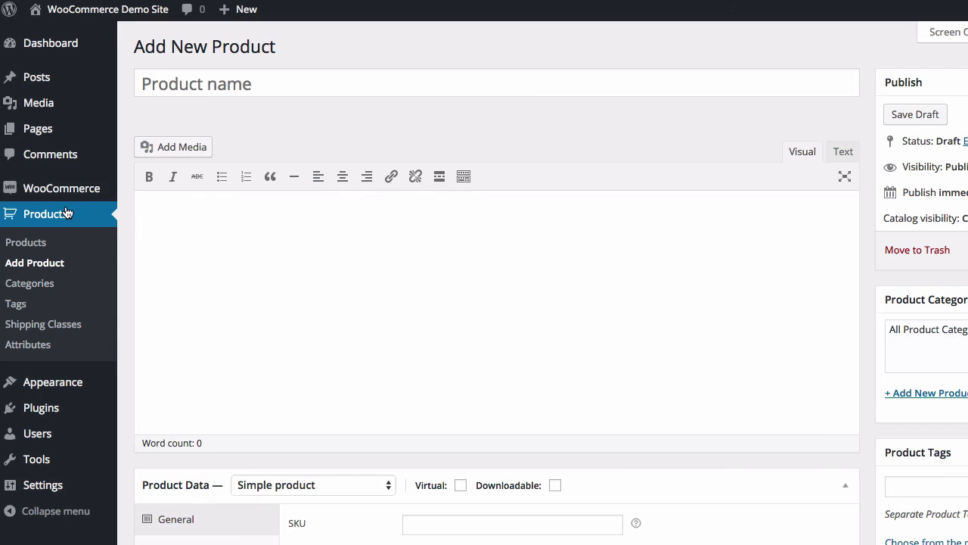
mouse_move(51, 142)
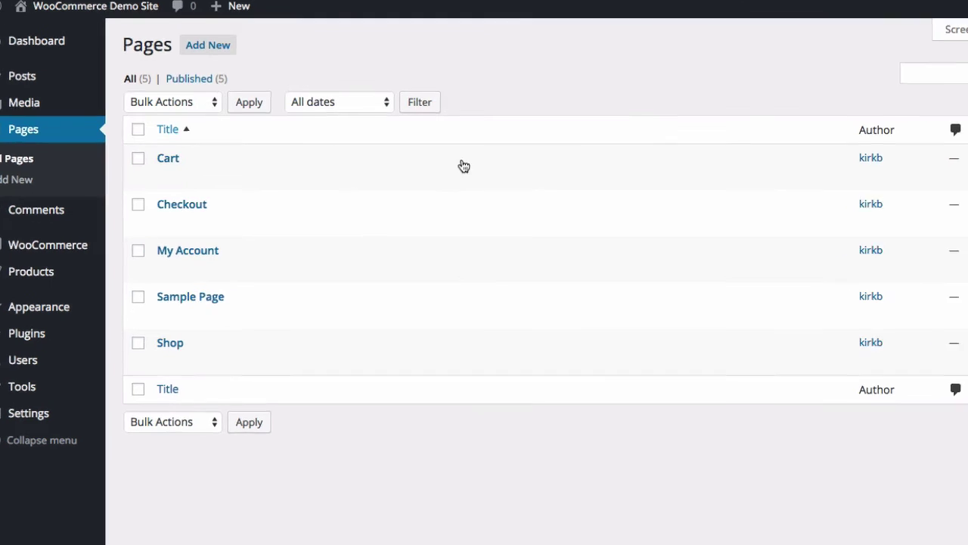
Step: View the Pages list with Cart, Checkout, My Account, Sample Page and Shop
mouse_move(325, 181)
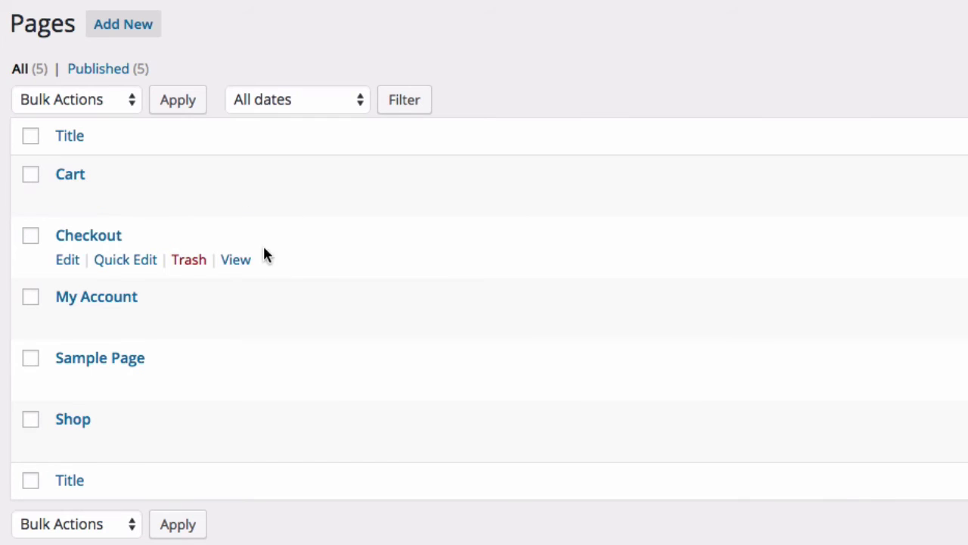
mouse_move(176, 360)
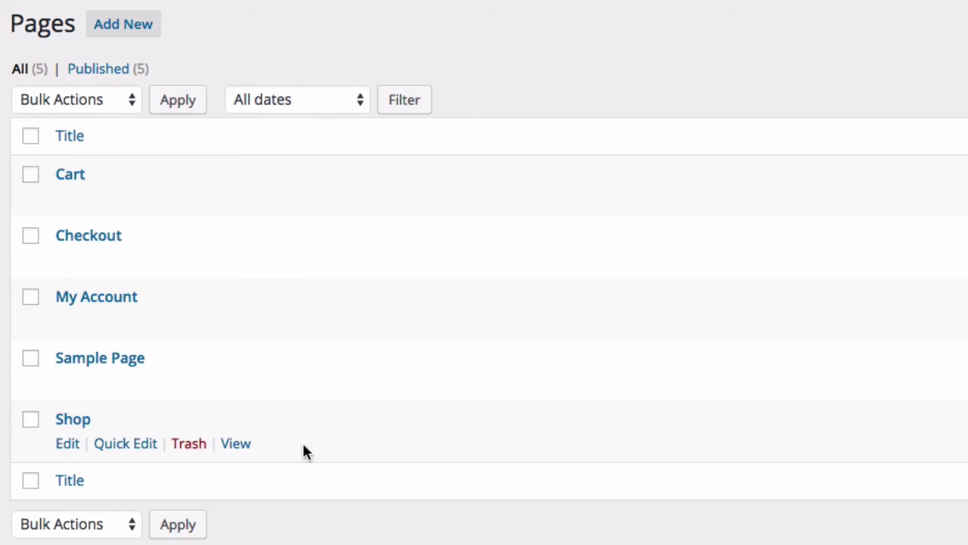
left_click(65, 204)
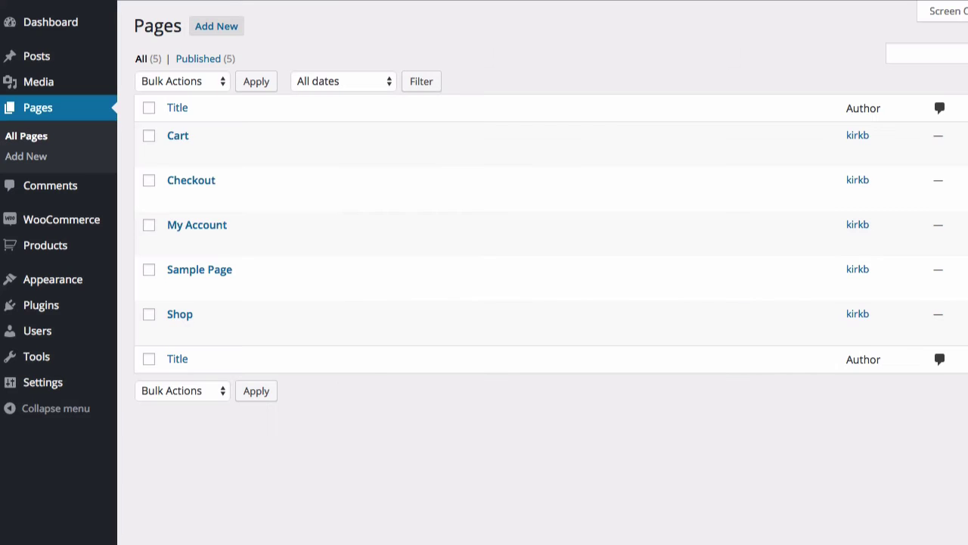
mouse_move(47, 287)
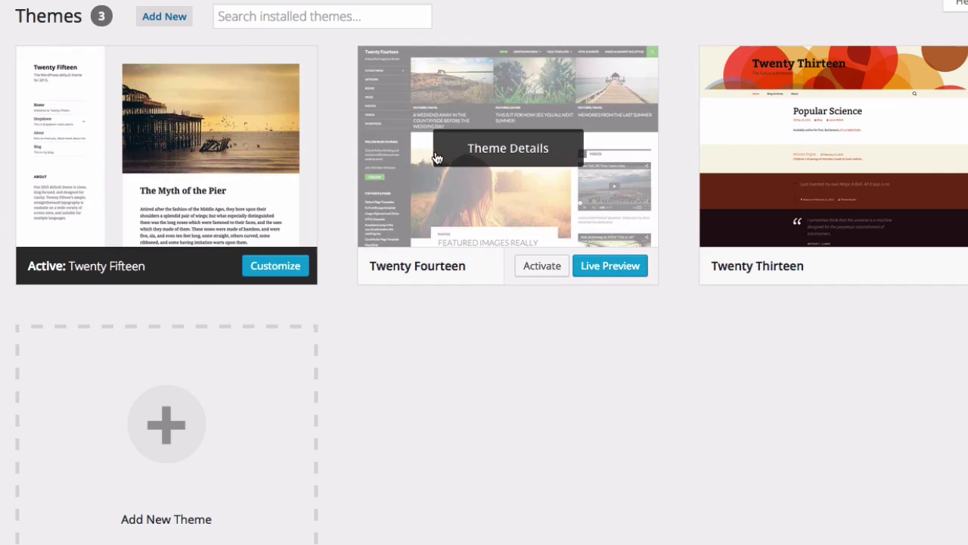
Step: From Add New Themes, switch to the Upload Theme form for a .zip file
left_click(165, 18)
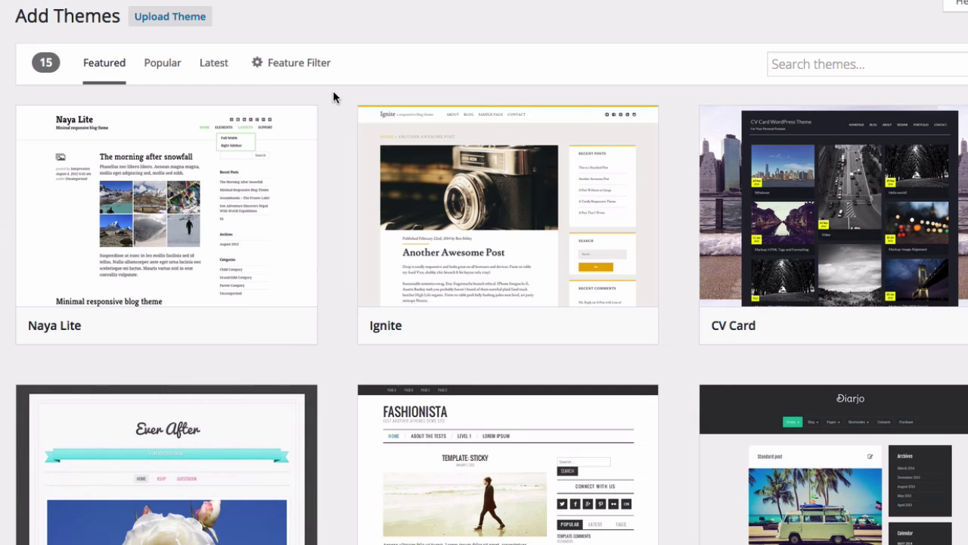
left_click(166, 23)
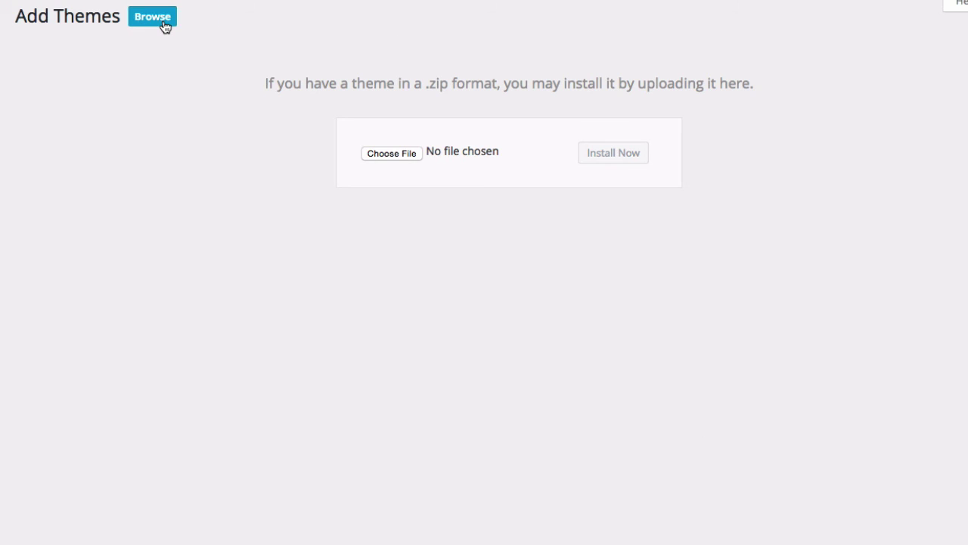
Step: Upload superstore.zip from the WooCom Course folder, install it, and activate the Superstore theme
left_click(388, 154)
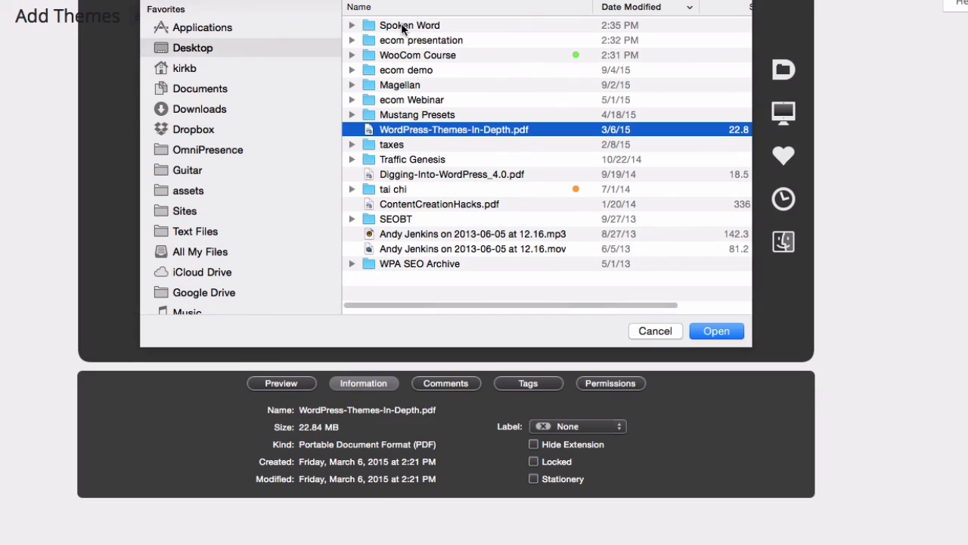
double_click(401, 82)
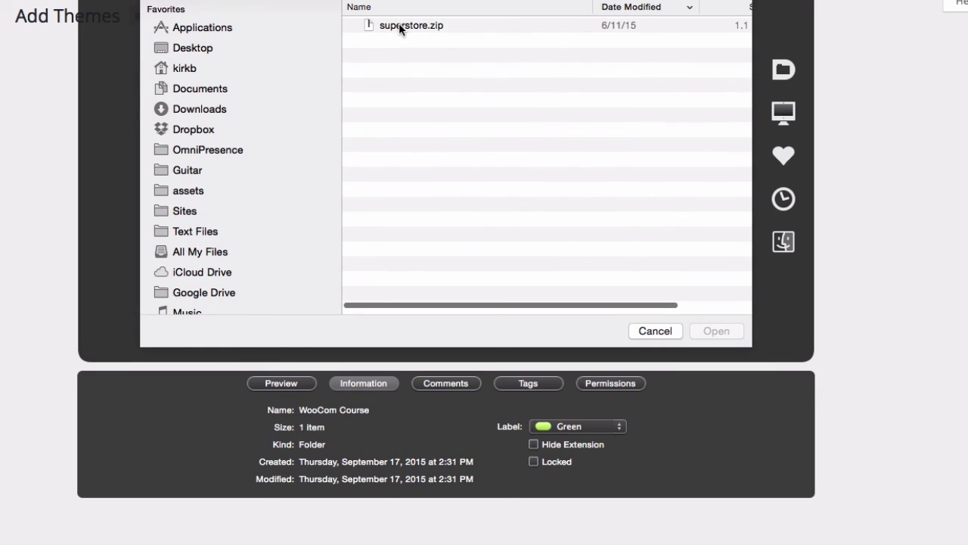
left_click(399, 25)
left_click(715, 330)
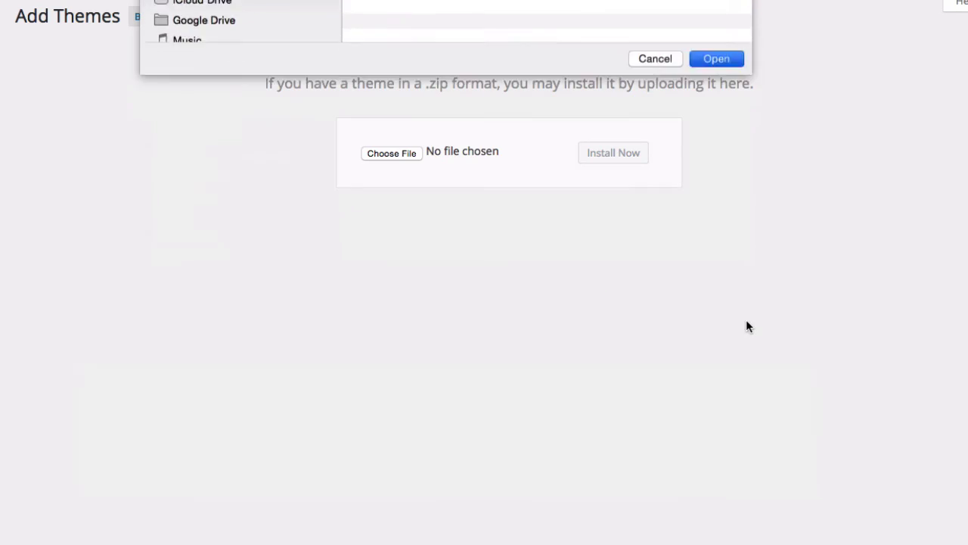
left_click(621, 160)
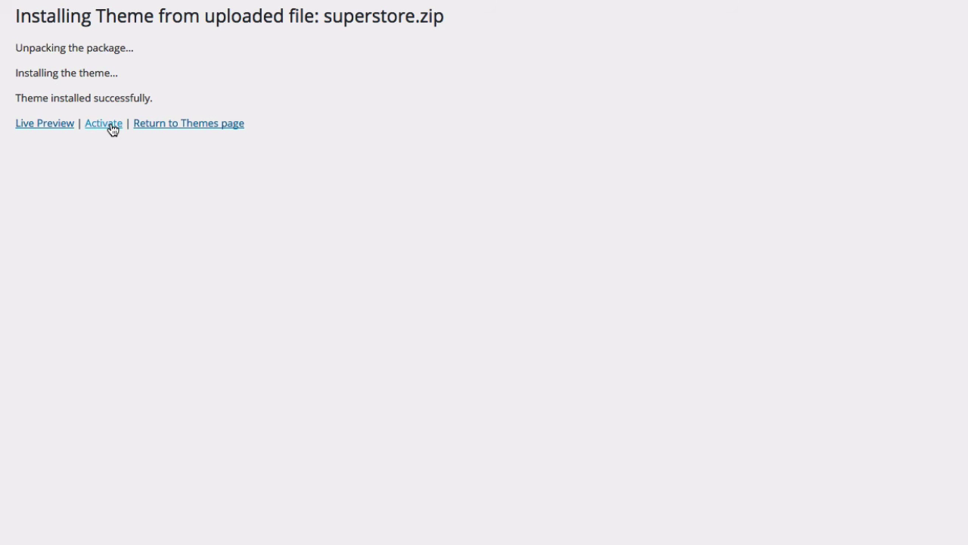
left_click(106, 125)
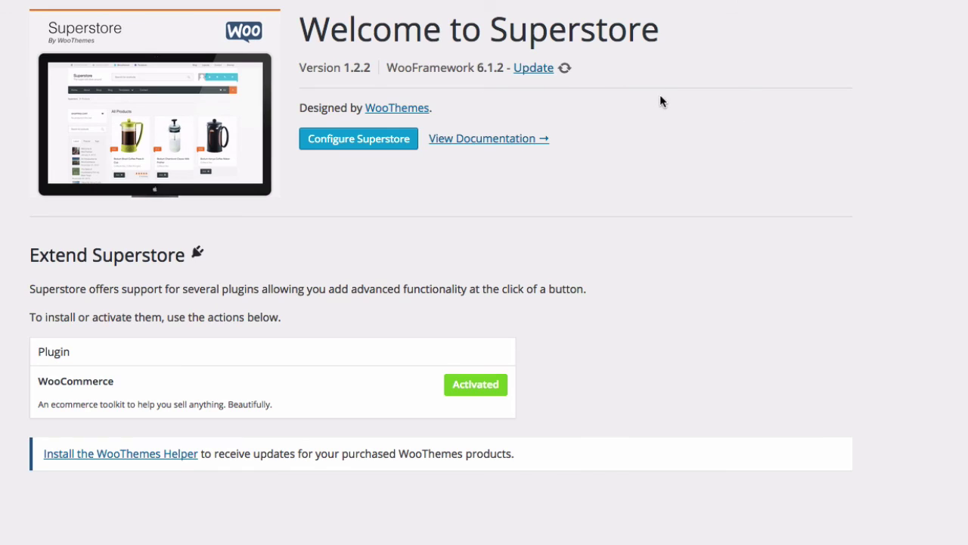